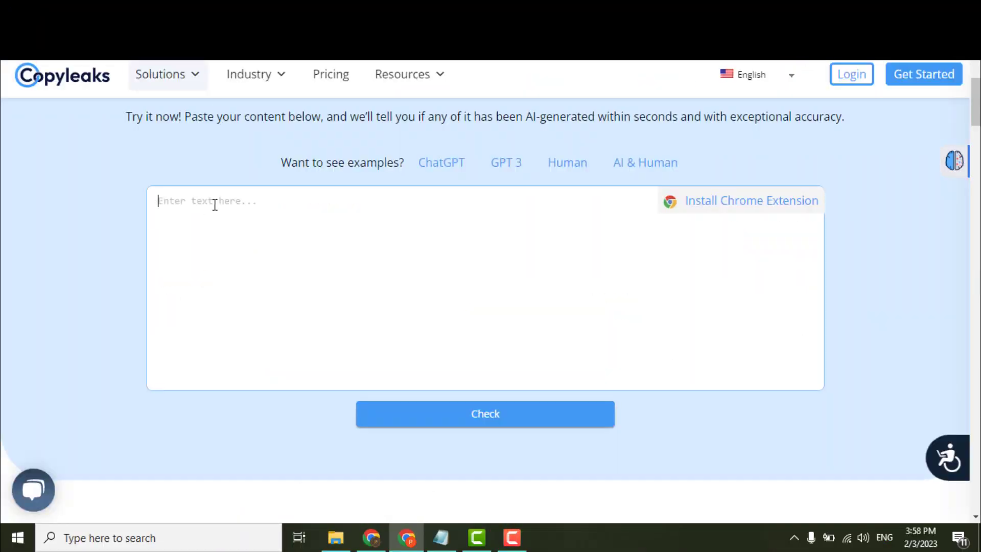
Paste the workout article into Copyleaks and a second AI detector, and run the check.
{"action": "key", "text": "ctrl+v"}
{"action": "left_click", "coordinate": [491, 418]}
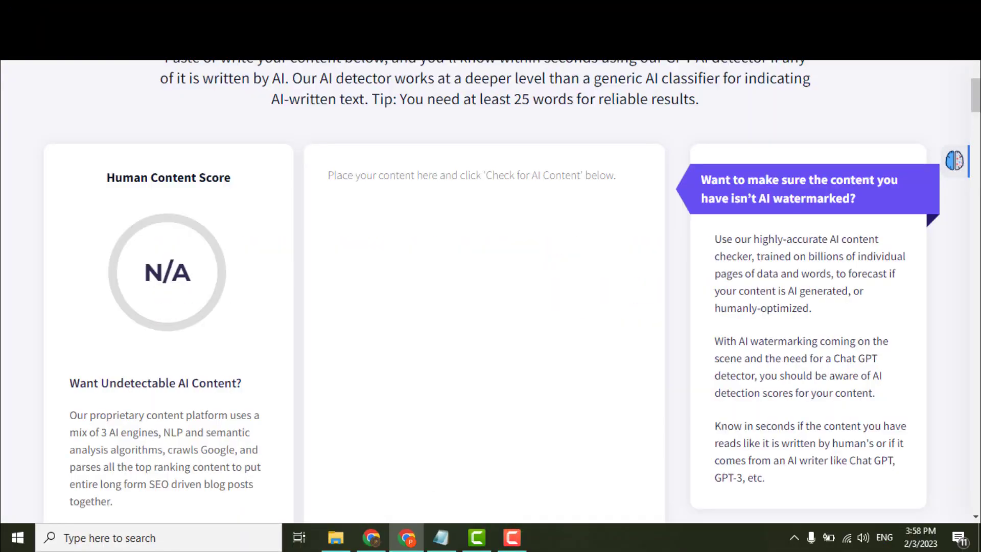
{"action": "key", "text": "ctrl+v"}
{"action": "scroll", "coordinate": [478, 331], "scroll_direction": "down", "scroll_amount": 3}
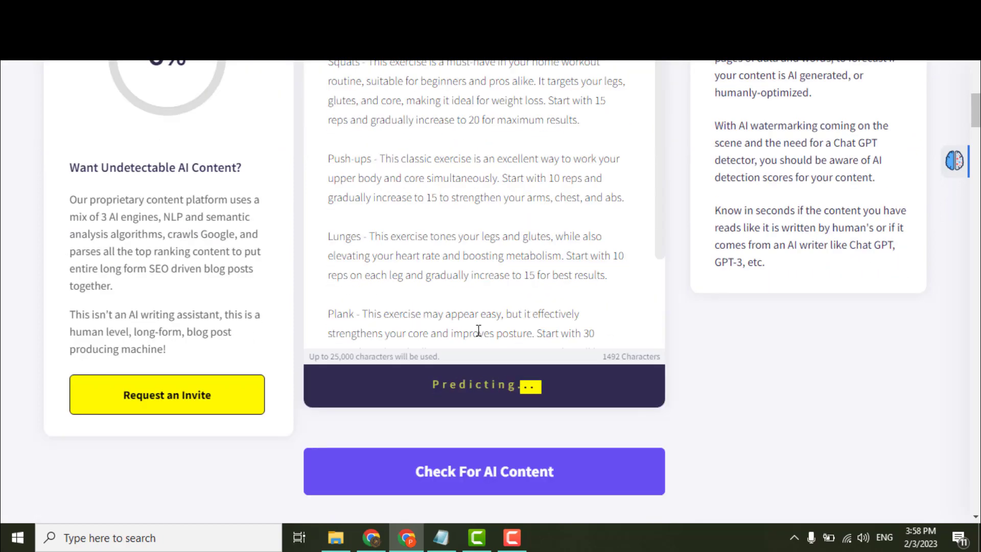
{"action": "scroll", "coordinate": [479, 331], "scroll_direction": "up", "scroll_amount": 2}
{"action": "scroll", "coordinate": [478, 388], "scroll_direction": "down", "scroll_amount": 6}
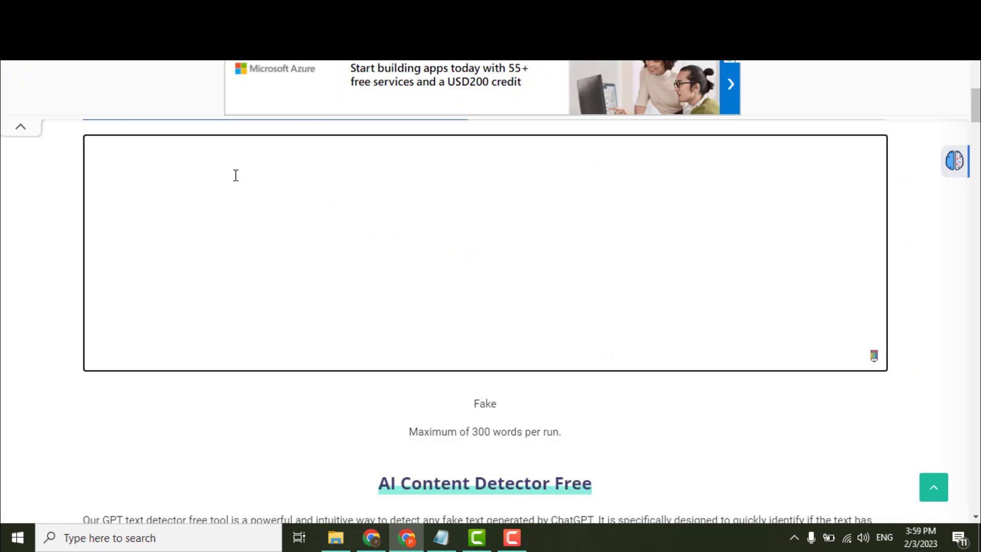
Check the workout article in the GPT text detector, which reports Fake 3.08%.
{"action": "key", "text": "ctrl+v"}
{"action": "left_click_drag", "start_coordinate": [455, 404], "coordinate": [516, 409]}
{"action": "left_click", "coordinate": [531, 415]}
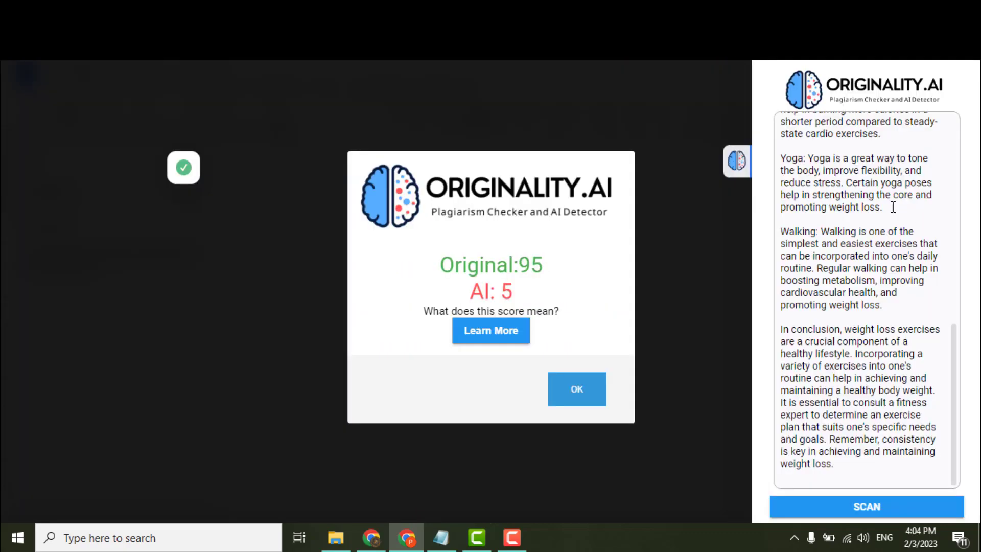
Replace the scan text with the weight-loss article and scan it, getting Original 96.
{"action": "key", "text": "ctrl+a"}
{"action": "key", "text": "ctrl+v"}
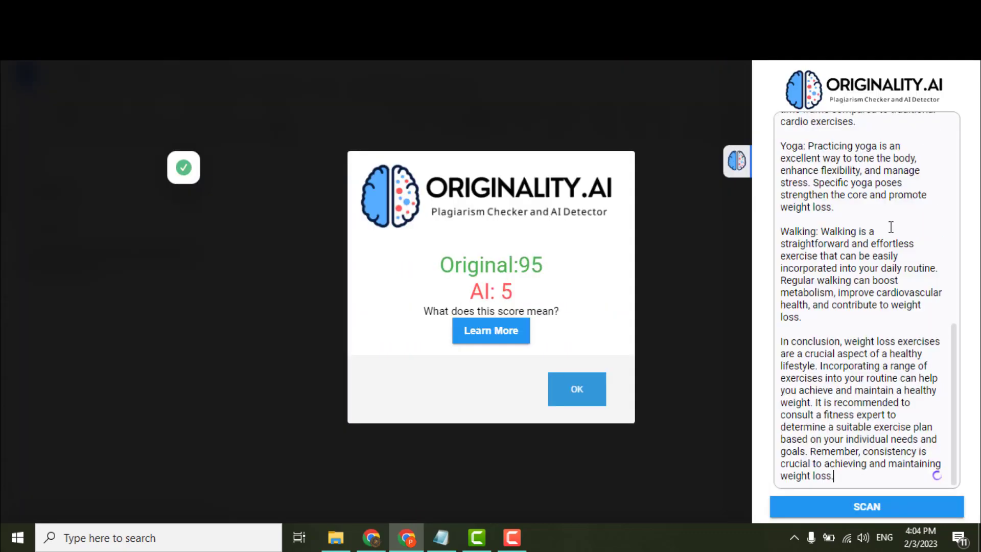
{"action": "left_click", "coordinate": [867, 507]}
{"action": "left_click_drag", "start_coordinate": [440, 265], "coordinate": [498, 264]}
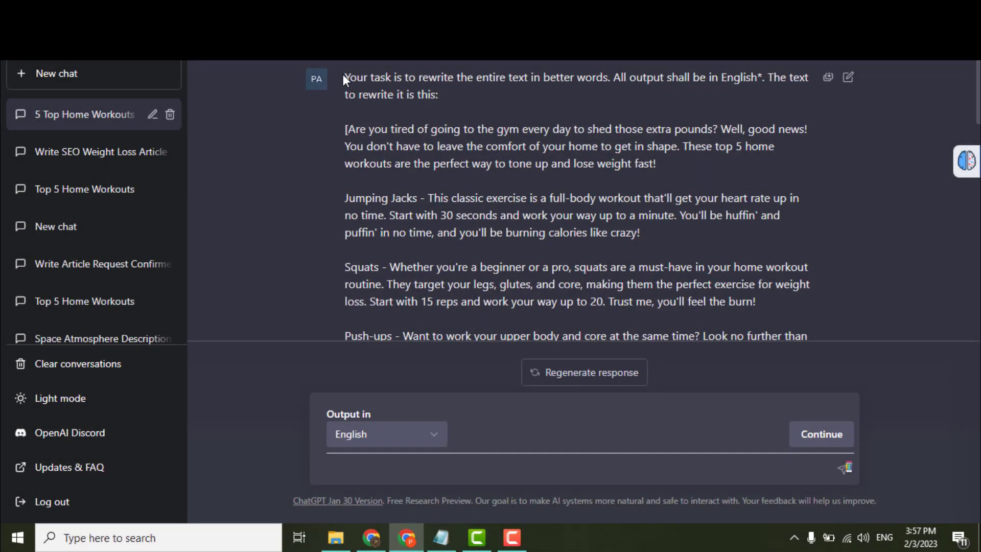
Select ChatGPT's entire reworded top 5 home workouts response and copy it.
{"action": "left_click_drag", "start_coordinate": [344, 76], "coordinate": [444, 89]}
{"action": "left_click", "coordinate": [355, 125]}
{"action": "left_click_drag", "start_coordinate": [354, 125], "coordinate": [656, 164]}
{"action": "scroll", "coordinate": [636, 247], "scroll_direction": "down", "scroll_amount": 10}
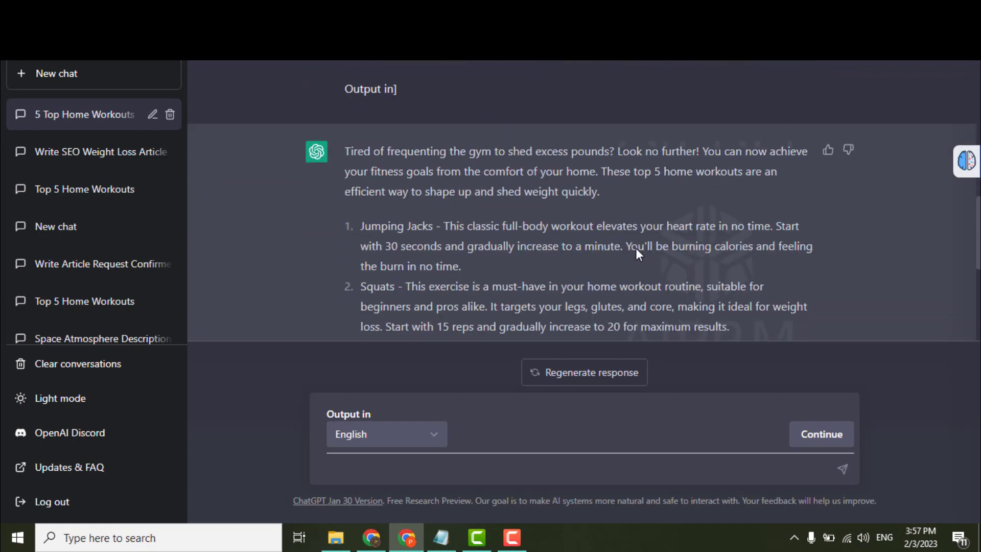
{"action": "left_click_drag", "start_coordinate": [346, 87], "coordinate": [397, 89]}
{"action": "left_click_drag", "start_coordinate": [345, 150], "coordinate": [557, 310]}
{"action": "scroll", "coordinate": [532, 276], "scroll_direction": "down", "scroll_amount": 5}
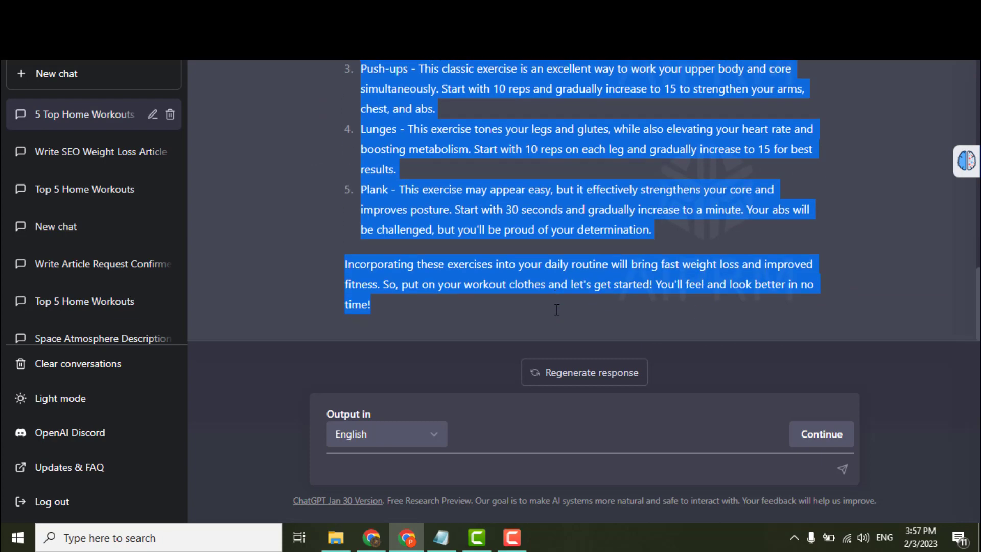
{"action": "right_click", "coordinate": [499, 221]}
{"action": "left_click", "coordinate": [520, 235]}
{"action": "key", "text": "ctrl+Tab"}
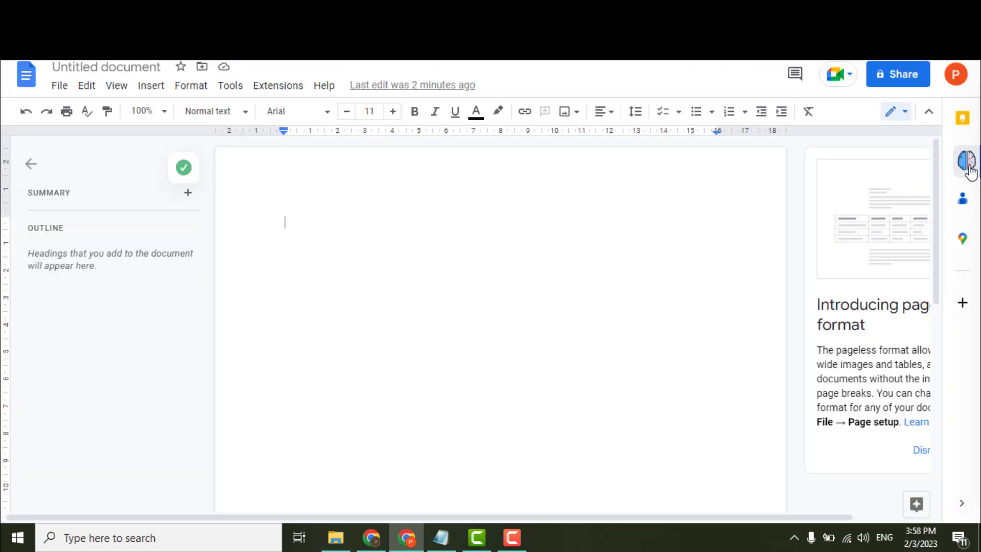
Scan the pasted workout article in the Originality.AI sidebar, scoring Original 35 and AI 65, then close the popup.
{"action": "left_click", "coordinate": [966, 161]}
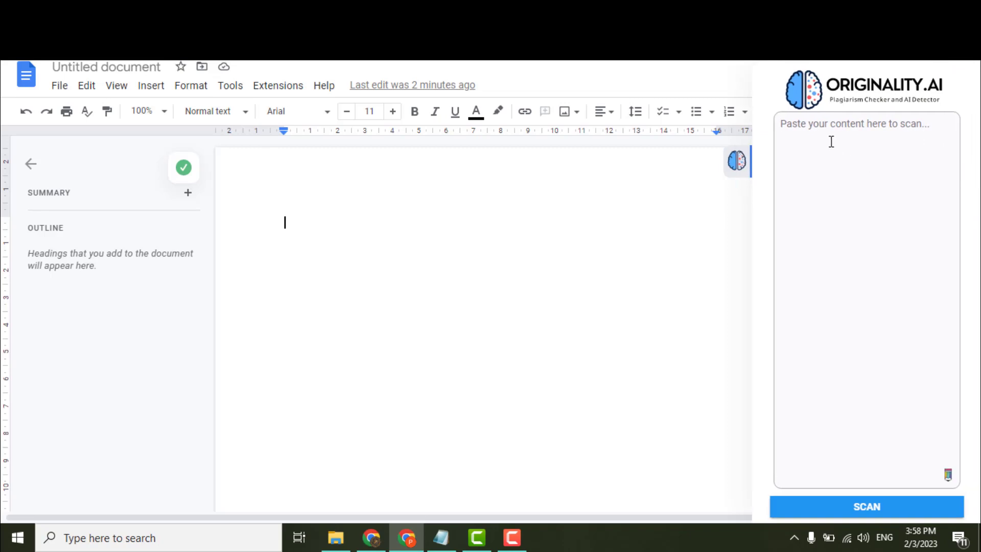
{"action": "left_click", "coordinate": [832, 142]}
{"action": "key", "text": "ctrl+v"}
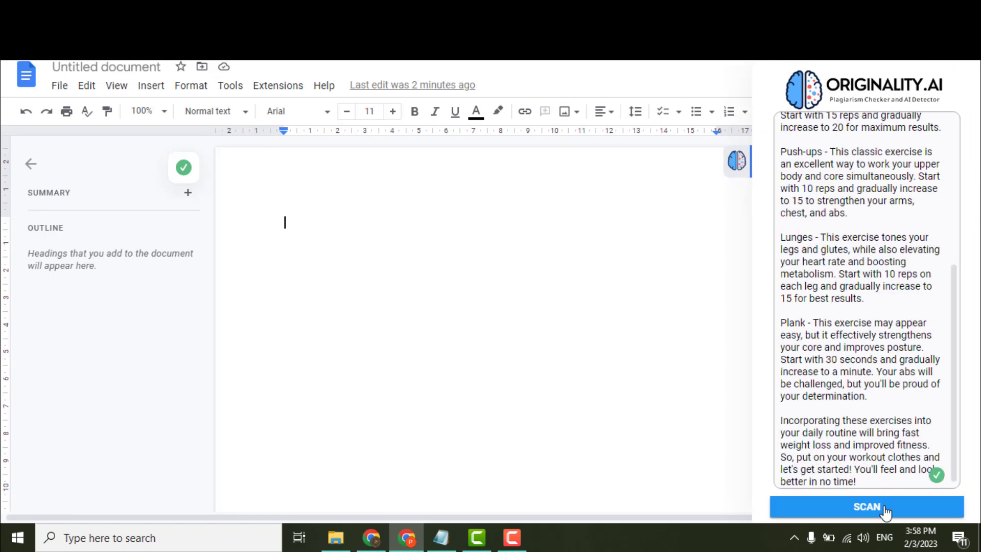
{"action": "left_click", "coordinate": [884, 507]}
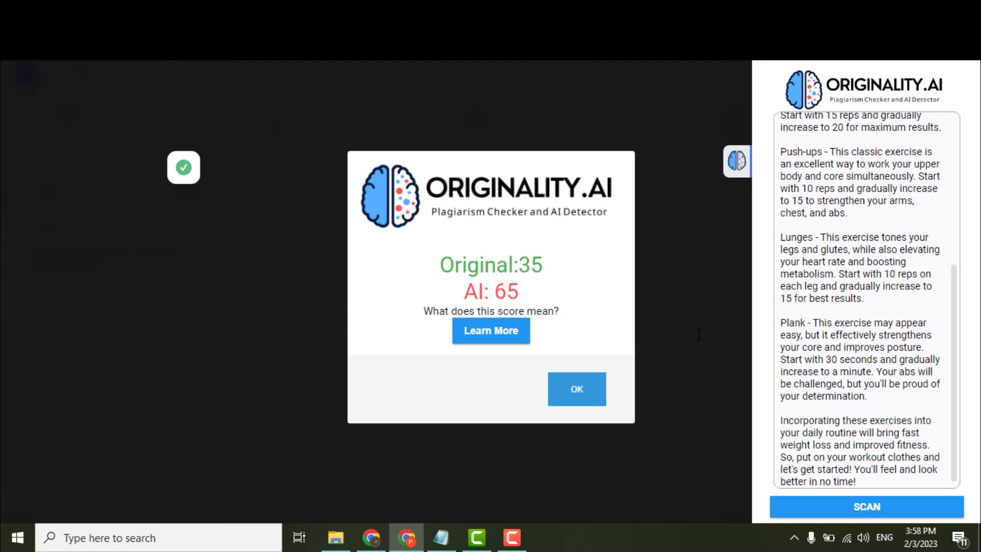
{"action": "triple_click", "coordinate": [549, 270]}
{"action": "left_click", "coordinate": [579, 389]}
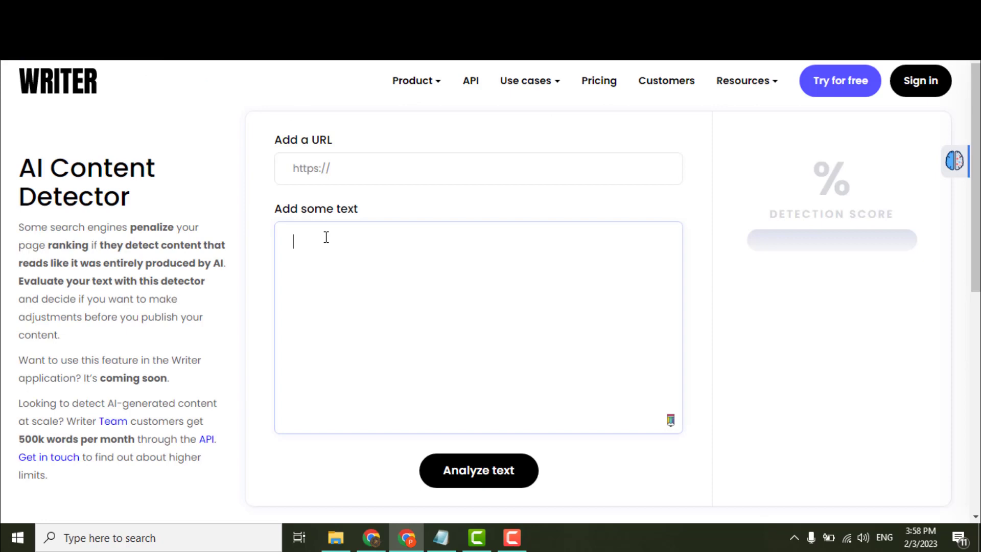
Analyze the 1492-character workout article in Writer's detector, scoring 100% human-generated.
{"action": "key", "text": "ctrl+v"}
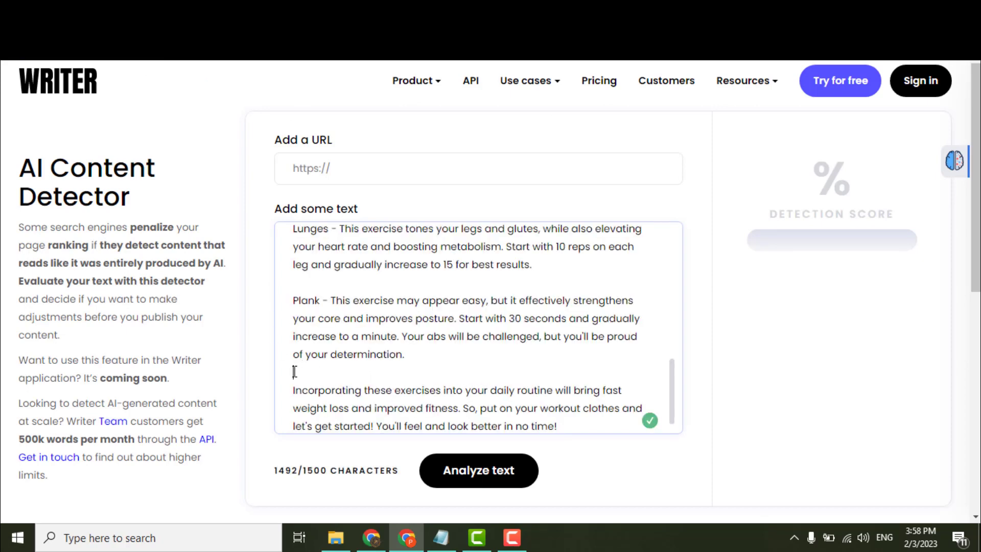
{"action": "scroll", "coordinate": [377, 330], "scroll_direction": "down", "scroll_amount": 1}
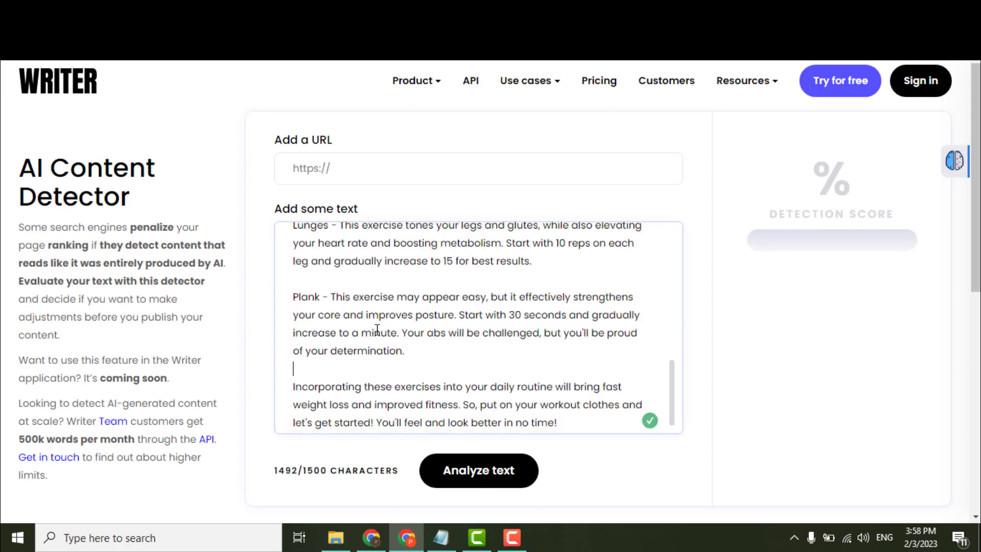
{"action": "left_click", "coordinate": [480, 470]}
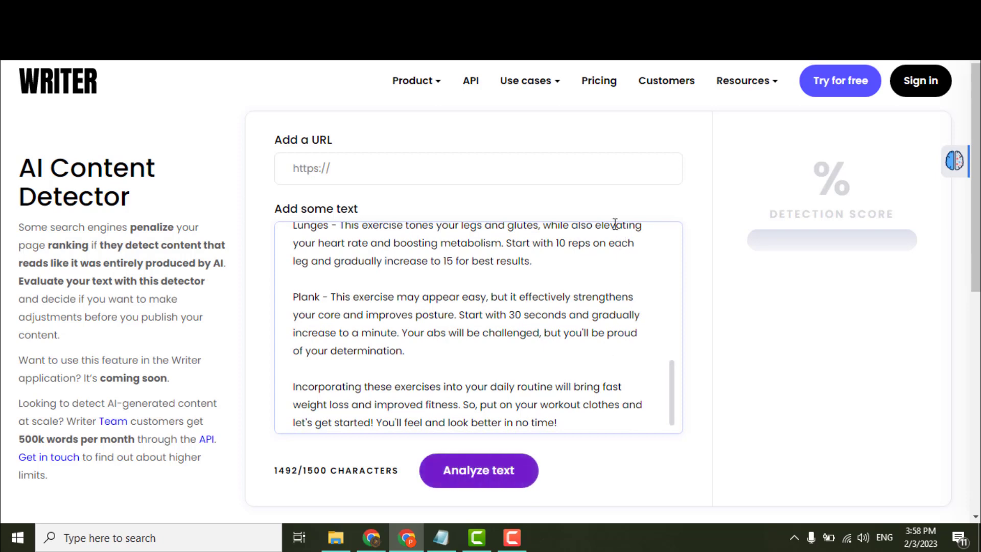
{"action": "left_click_drag", "start_coordinate": [778, 176], "coordinate": [945, 213]}
Check the workout article in Copyleaks, which judges it Human at 96.6% probability.
{"action": "left_click", "coordinate": [861, 207]}
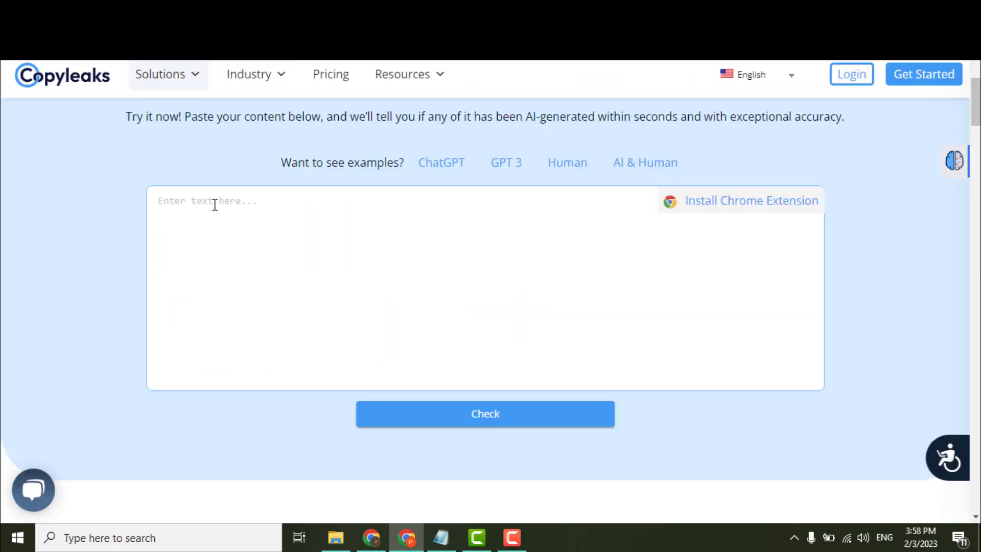
{"action": "key", "text": "ctrl+v"}
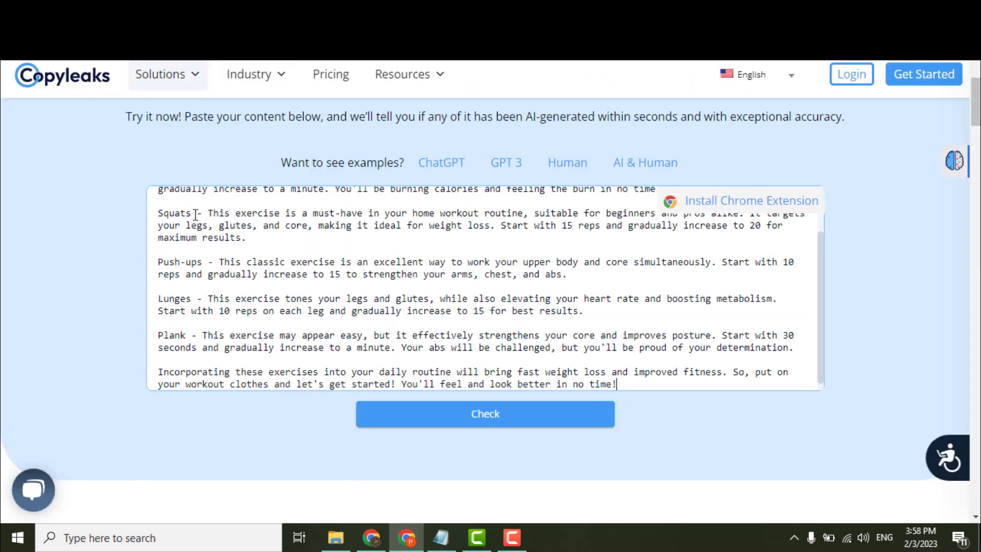
{"action": "scroll", "coordinate": [362, 300], "scroll_direction": "up", "scroll_amount": 2}
{"action": "scroll", "coordinate": [366, 296], "scroll_direction": "down", "scroll_amount": 1}
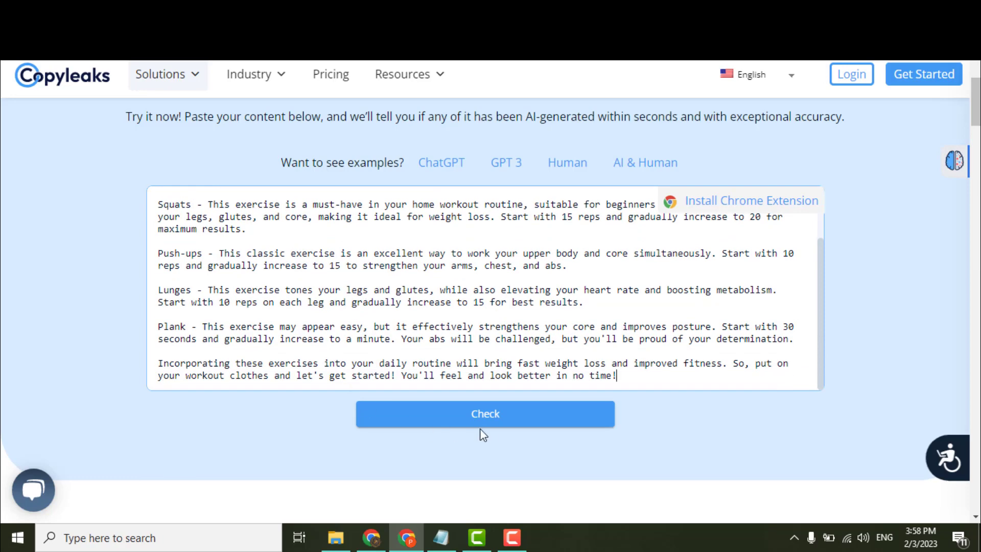
{"action": "left_click", "coordinate": [491, 419]}
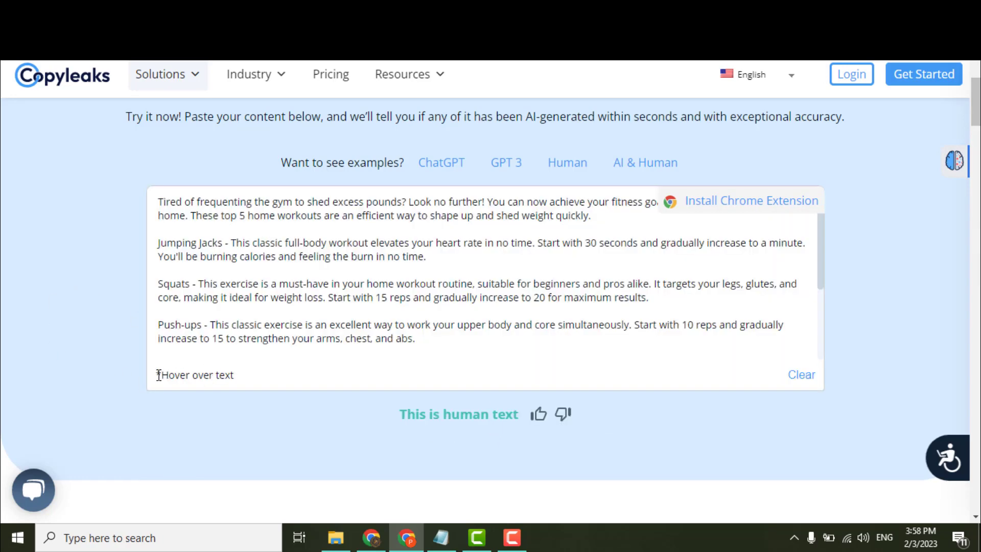
{"action": "mouse_move", "coordinate": [195, 321]}
Paste the home workouts article into Content at Scale and run Check For AI Content.
{"action": "left_click", "coordinate": [614, 62]}
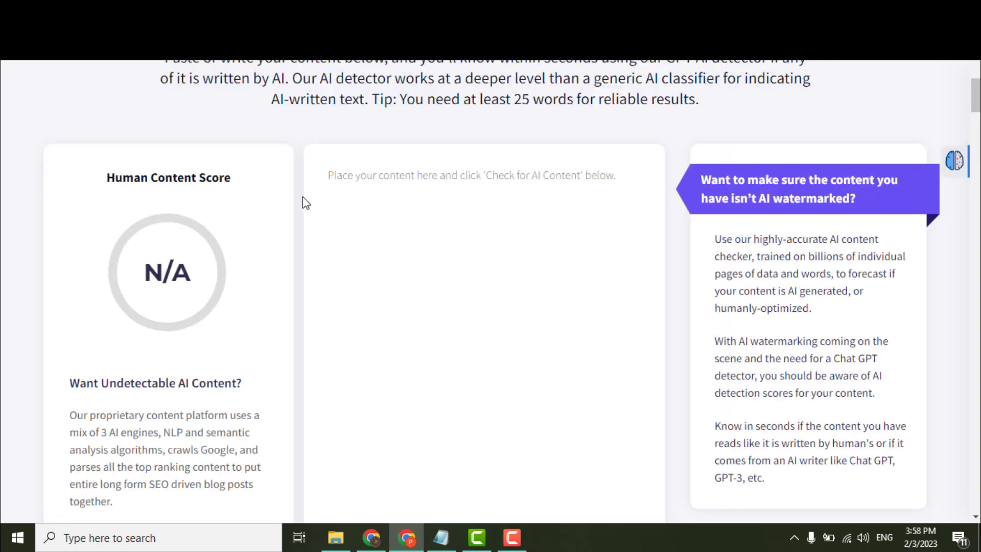
{"action": "key", "text": "ctrl+v"}
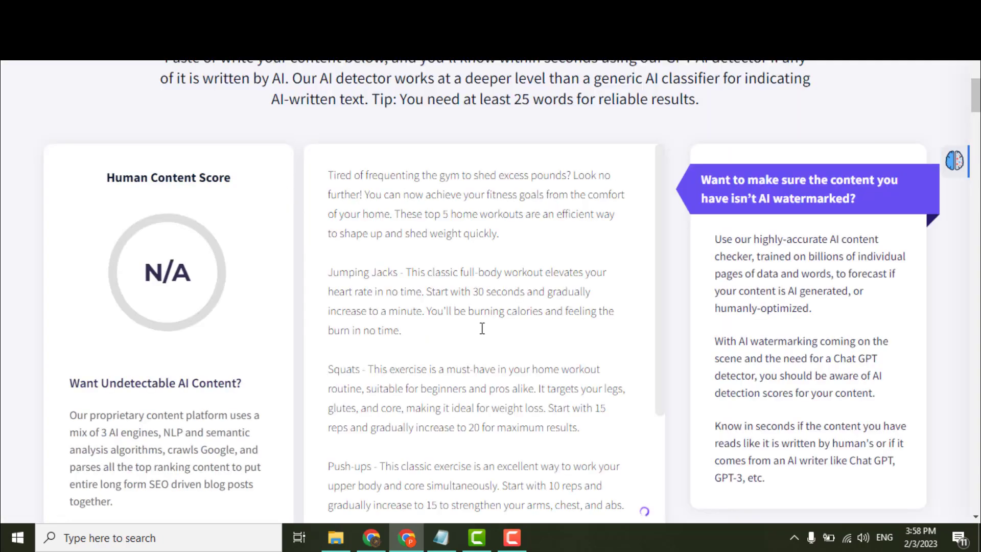
{"action": "scroll", "coordinate": [482, 329], "scroll_direction": "down", "scroll_amount": 8}
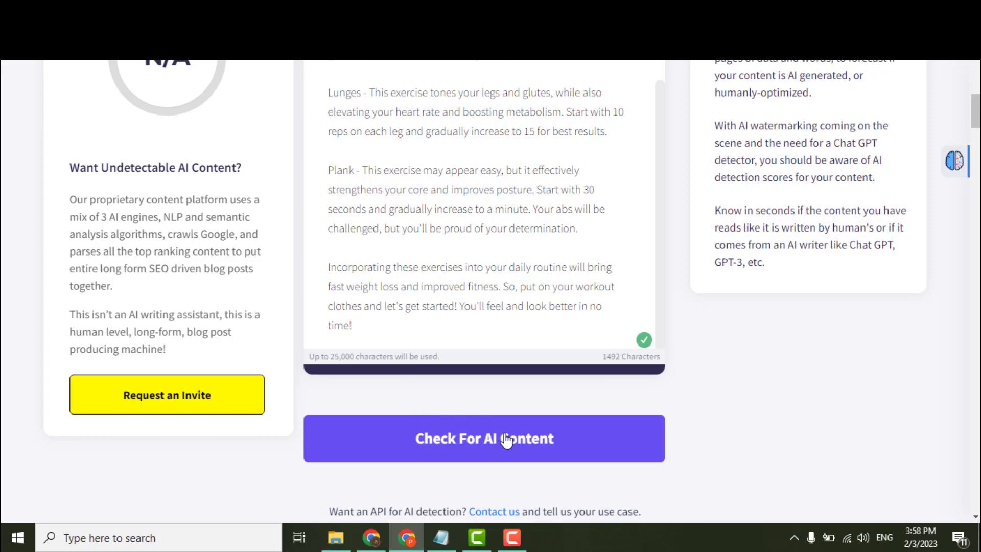
{"action": "left_click", "coordinate": [508, 440]}
{"action": "scroll", "coordinate": [477, 328], "scroll_direction": "up", "scroll_amount": 3}
{"action": "scroll", "coordinate": [4, 412], "scroll_direction": "up", "scroll_amount": 2}
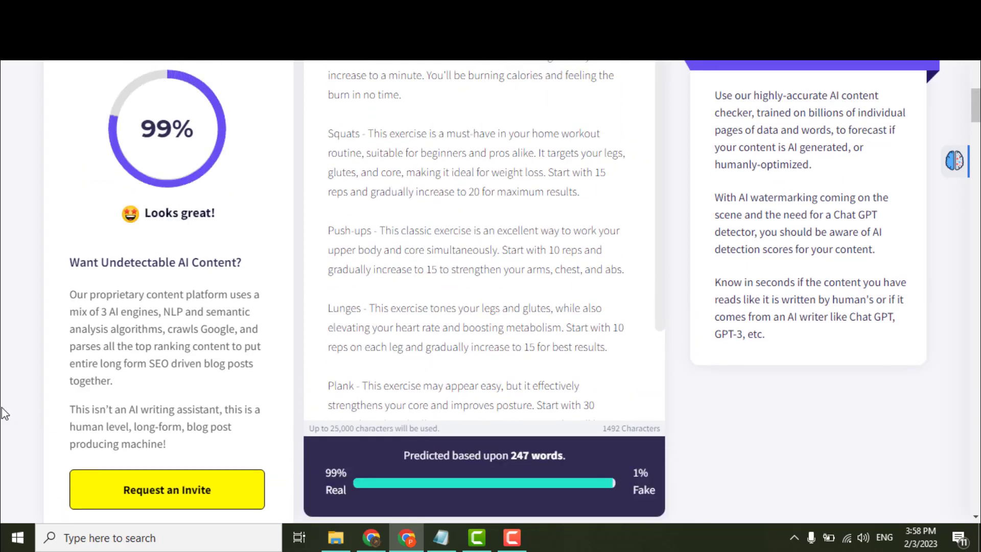
Review the 99% real, 1% fake verdict and the other detector's Fake 3.08% result.
{"action": "left_click_drag", "start_coordinate": [146, 212], "coordinate": [229, 221]}
{"action": "scroll", "coordinate": [417, 404], "scroll_direction": "down", "scroll_amount": 2}
{"action": "scroll", "coordinate": [690, 413], "scroll_direction": "down", "scroll_amount": 2}
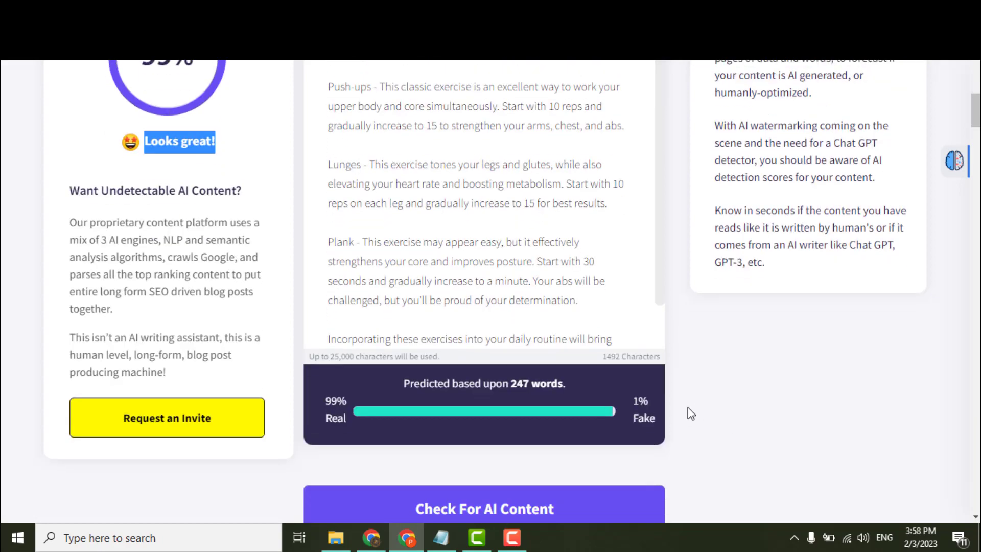
{"action": "left_click_drag", "start_coordinate": [410, 385], "coordinate": [580, 387]}
{"action": "scroll", "coordinate": [581, 387], "scroll_direction": "down", "scroll_amount": 4}
{"action": "left_click_drag", "start_coordinate": [325, 252], "coordinate": [721, 322]}
{"action": "left_click", "coordinate": [720, 322]}
{"action": "scroll", "coordinate": [650, 325], "scroll_direction": "up", "scroll_amount": 3}
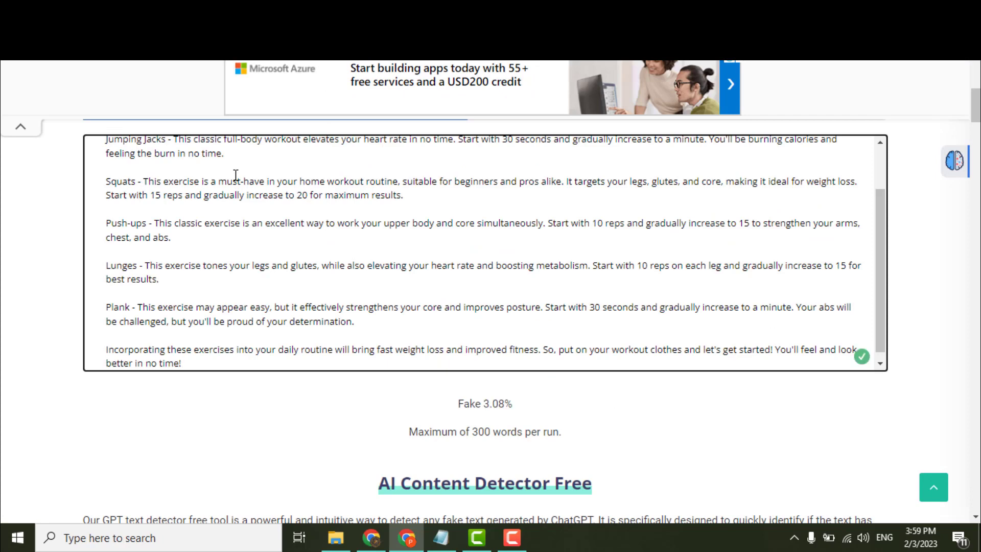
{"action": "left_click_drag", "start_coordinate": [456, 407], "coordinate": [517, 408]}
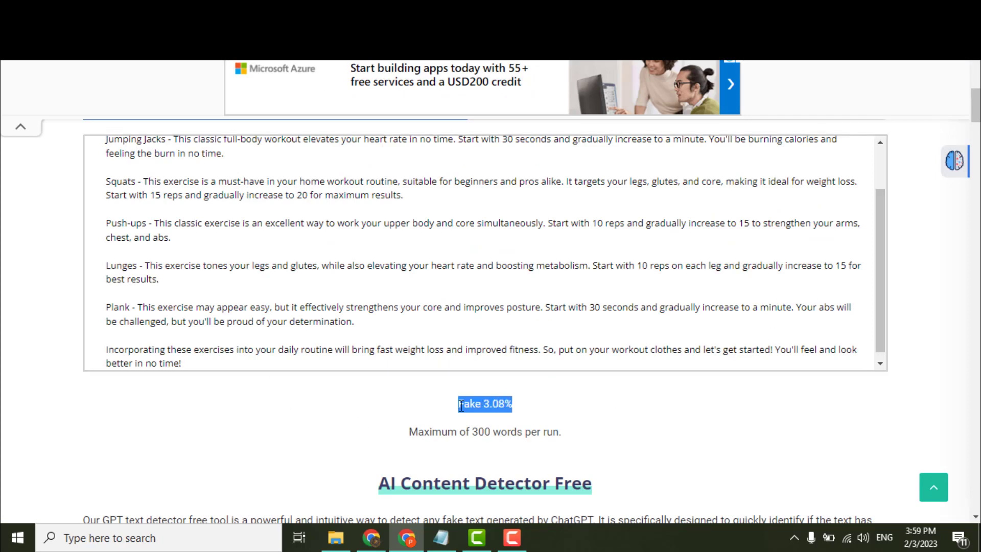
{"action": "left_click", "coordinate": [521, 412]}
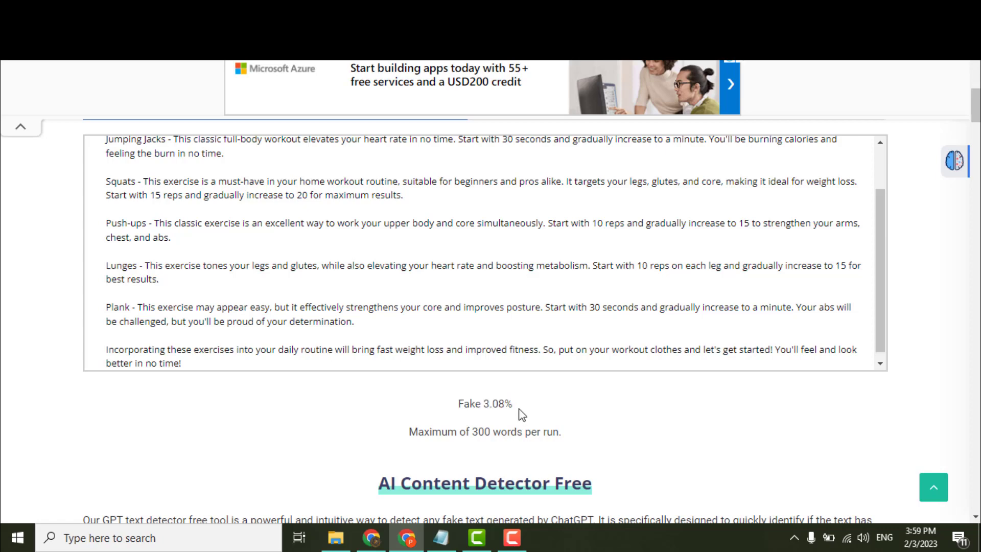
Ask ChatGPT to write a 300-word article on weight loss.
{"action": "type", "text": "wri"}
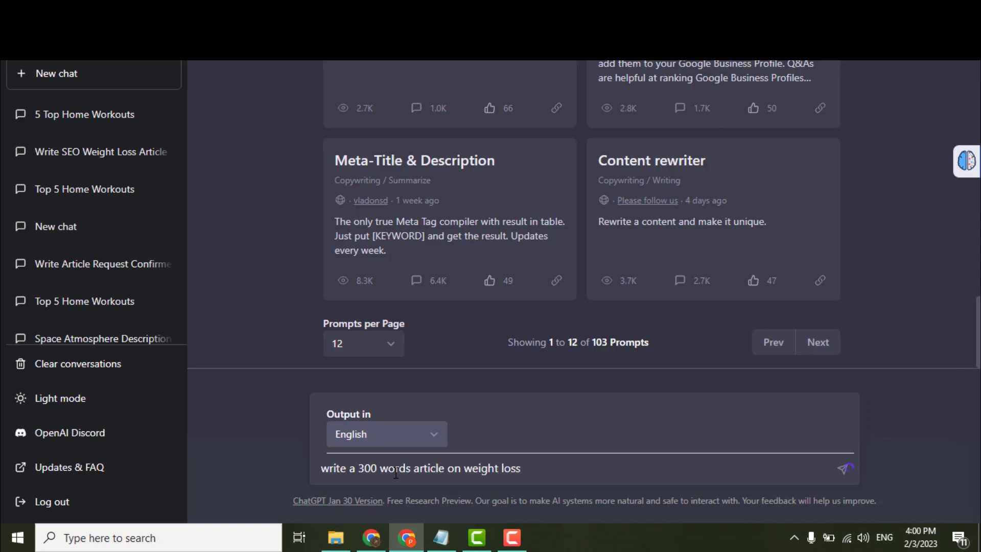
{"action": "type", "text": "."}
{"action": "key", "text": "Return"}
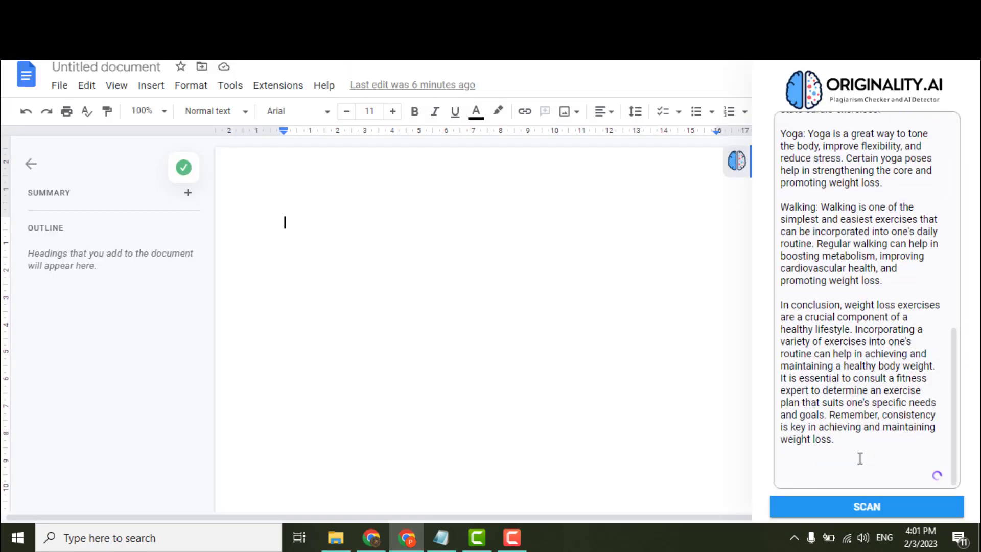
Scan the weight-loss article in Originality.AI, scoring Original 95 and AI 5.
{"action": "left_click", "coordinate": [900, 510]}
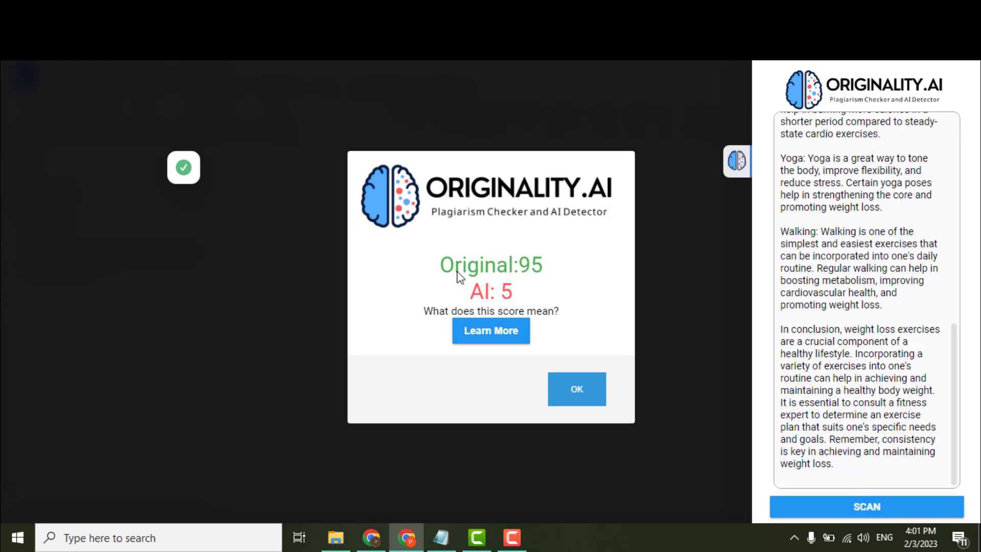
{"action": "left_click_drag", "start_coordinate": [443, 264], "coordinate": [542, 264]}
{"action": "left_click", "coordinate": [545, 348]}
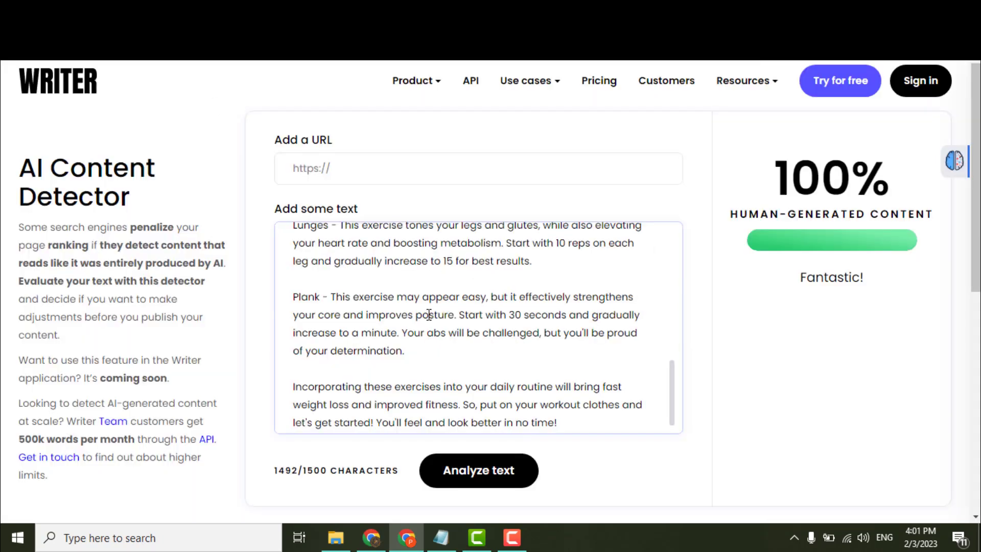
Paste the weight-loss article into Writer, delete its conclusion paragraph, and analyze it: 97% human.
{"action": "key", "text": "ctrl+a"}
{"action": "key", "text": "ctrl+v"}
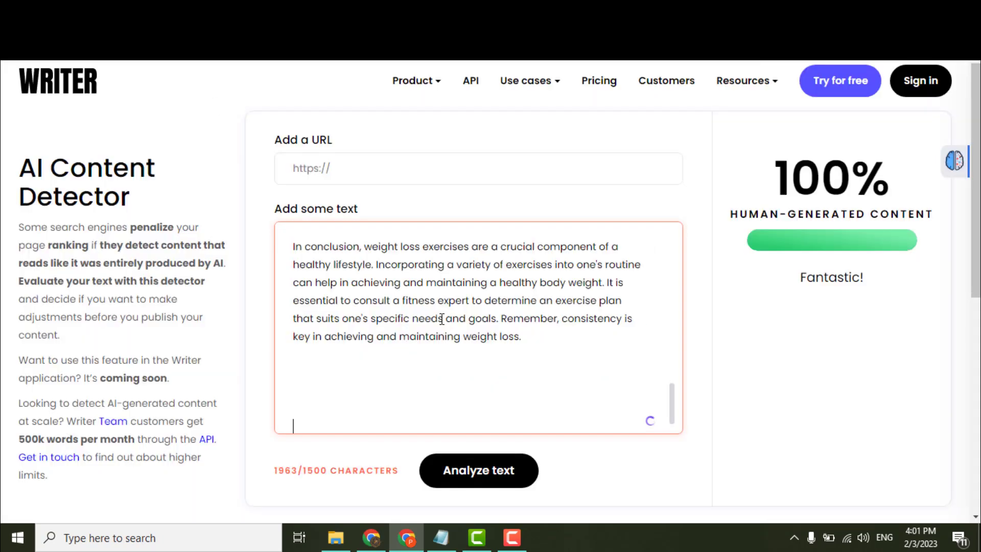
{"action": "scroll", "coordinate": [431, 317], "scroll_direction": "up", "scroll_amount": 1}
{"action": "left_click_drag", "start_coordinate": [524, 403], "coordinate": [438, 389]}
{"action": "key", "text": "BackSpace"}
{"action": "key", "text": "BackSpace"}
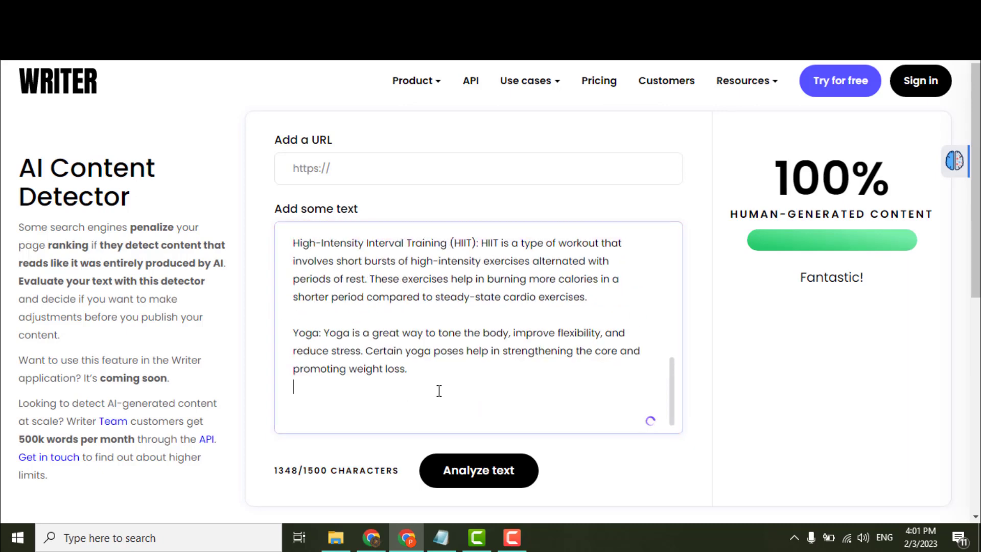
{"action": "left_click", "coordinate": [489, 472]}
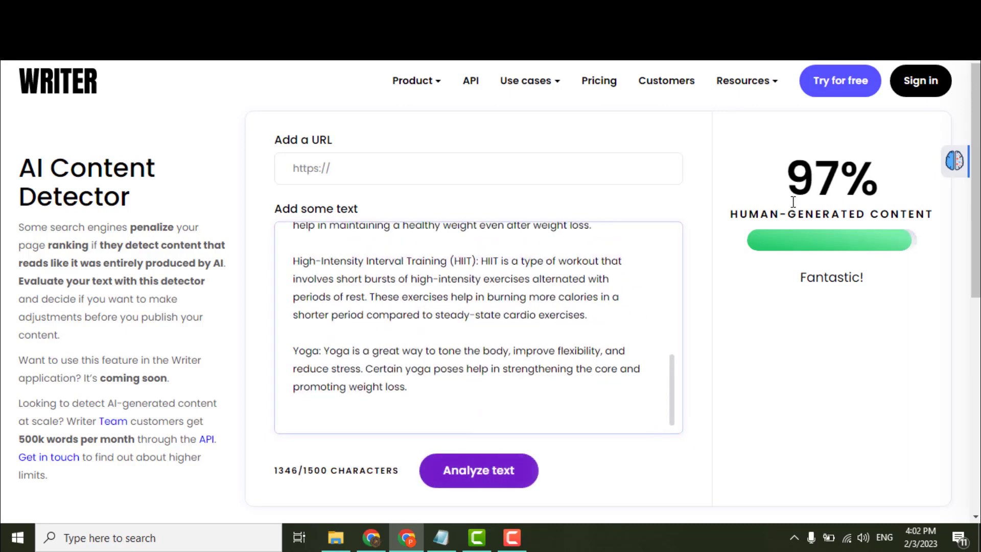
{"action": "left_click_drag", "start_coordinate": [731, 213], "coordinate": [934, 214]}
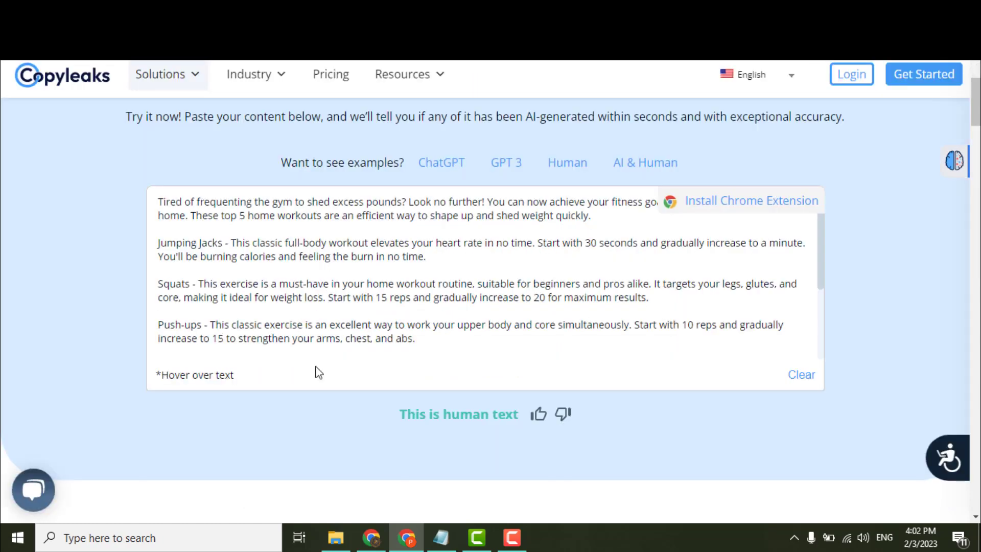
Replace Copyleaks' old text with the weight-loss article and check it, rated human text at 65.4%.
{"action": "left_click_drag", "start_coordinate": [429, 348], "coordinate": [91, 181]}
{"action": "key", "text": "BackSpace"}
{"action": "left_click", "coordinate": [280, 219]}
{"action": "key", "text": "ctrl+v"}
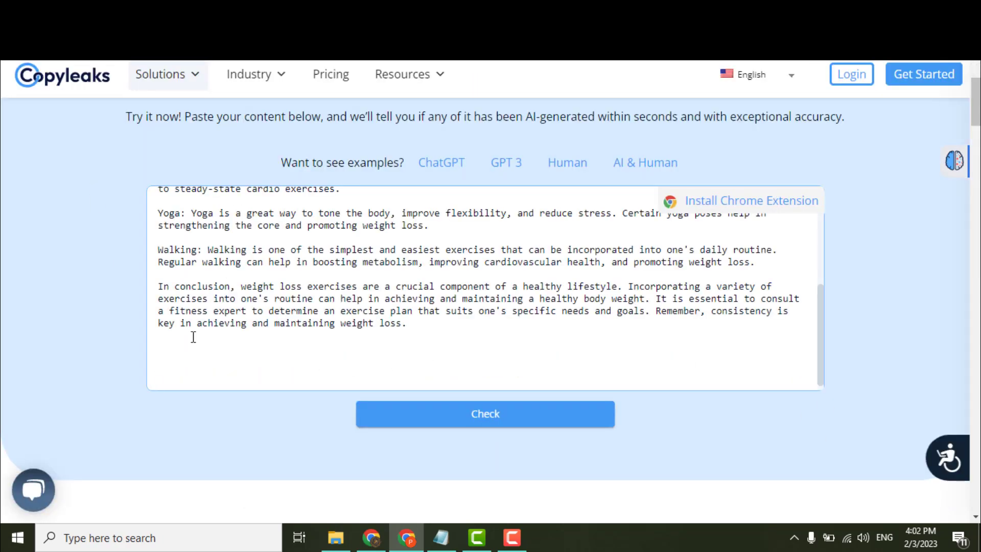
{"action": "scroll", "coordinate": [192, 336], "scroll_direction": "up", "scroll_amount": 2}
{"action": "left_click", "coordinate": [464, 417]}
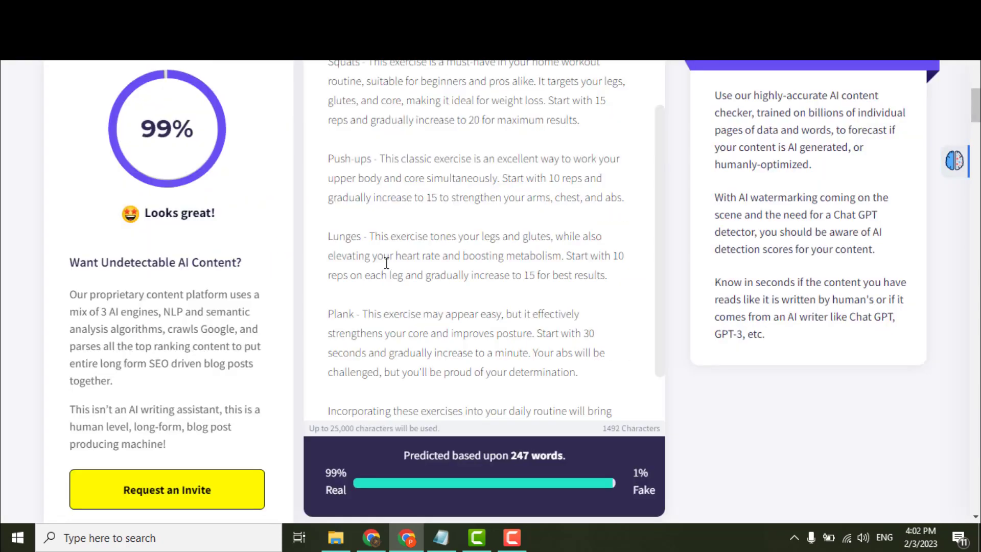
Swap Content at Scale's workout text for the weight-loss article and check it: 79% real, 21% fake.
{"action": "key", "text": "ctrl+a"}
{"action": "key", "text": "BackSpace"}
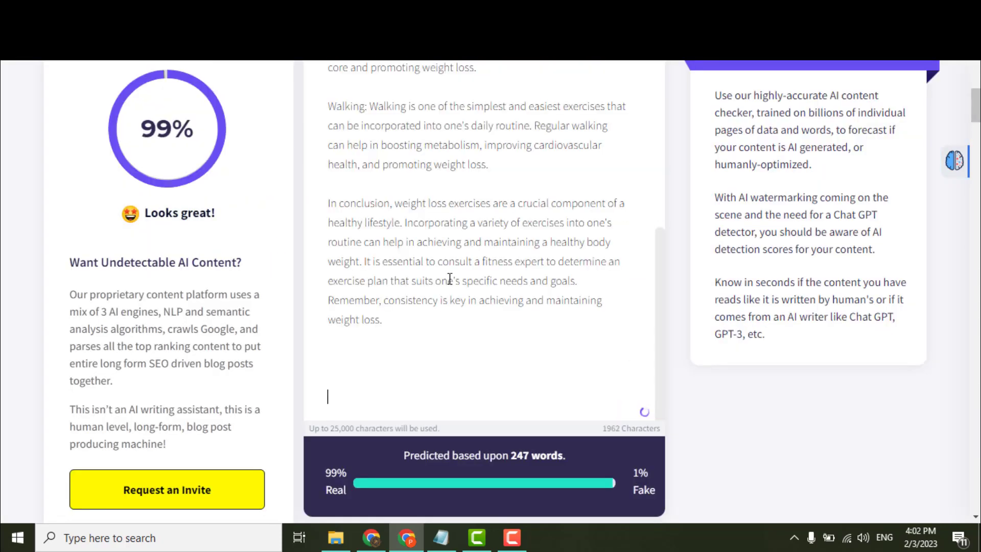
{"action": "key", "text": "BackSpace"}
{"action": "key", "text": "BackSpace"}
{"action": "key", "text": "BackSpace"}
{"action": "key", "text": "BackSpace"}
{"action": "scroll", "coordinate": [714, 370], "scroll_direction": "down", "scroll_amount": 3}
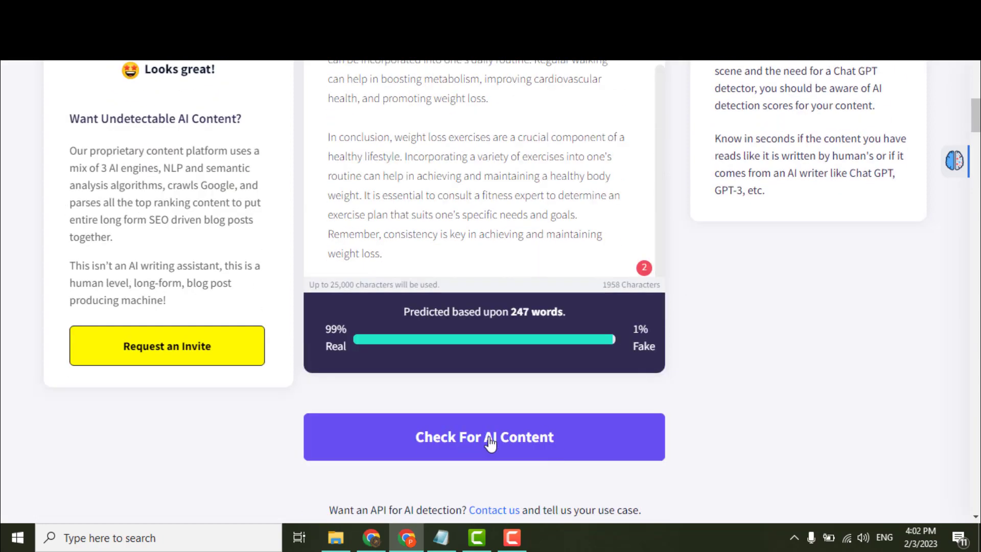
{"action": "left_click", "coordinate": [488, 439]}
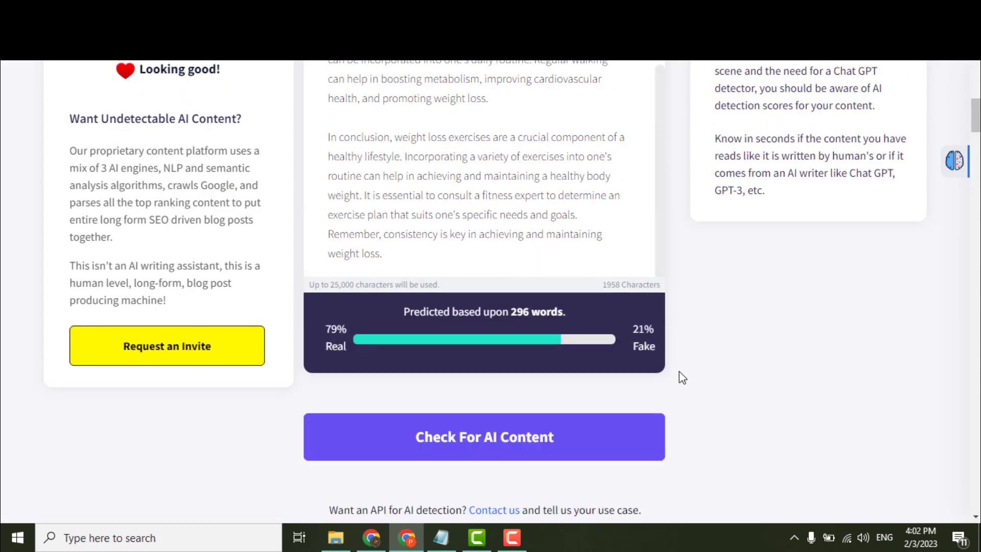
{"action": "left_click_drag", "start_coordinate": [323, 334], "coordinate": [348, 348]}
{"action": "double_click", "coordinate": [469, 312]}
{"action": "scroll", "coordinate": [622, 357], "scroll_direction": "up", "scroll_amount": 4}
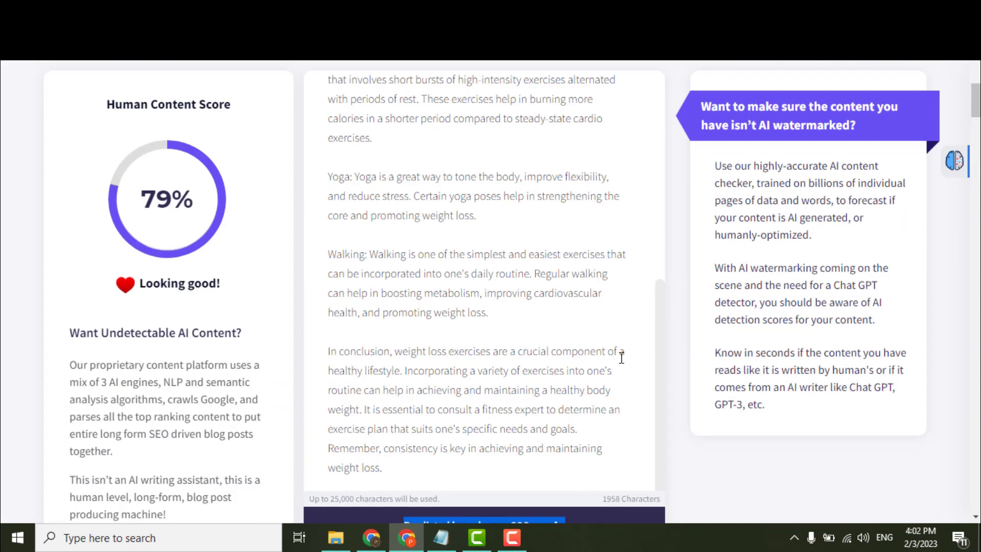
Replace the GPT text detector's content with the weight-loss article, which reports Fake 1.25%.
{"action": "key", "text": "ctrl+Tab"}
{"action": "left_click", "coordinate": [269, 249]}
{"action": "key", "text": "ctrl+a"}
{"action": "key", "text": "Delete"}
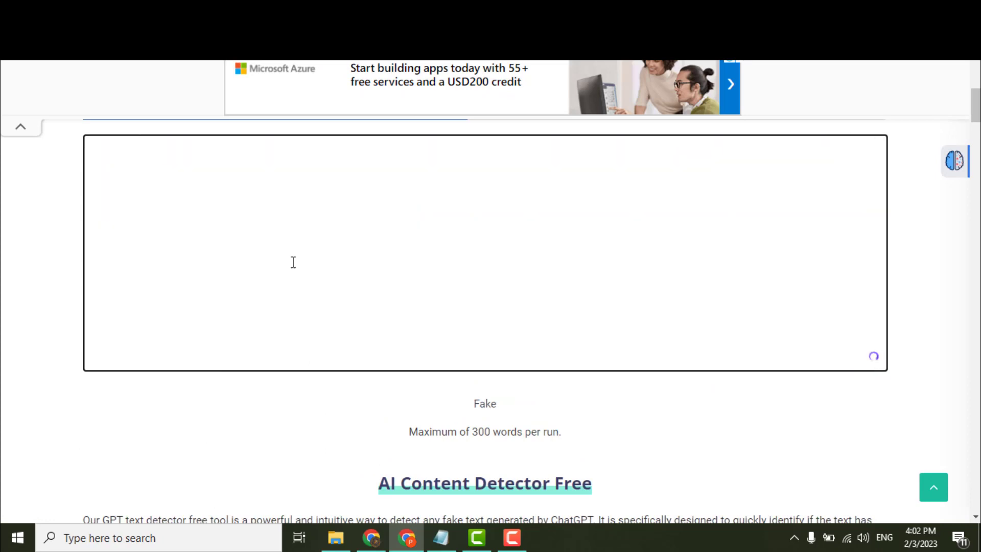
{"action": "key", "text": "ctrl+v"}
{"action": "scroll", "coordinate": [293, 262], "scroll_direction": "up", "scroll_amount": 2}
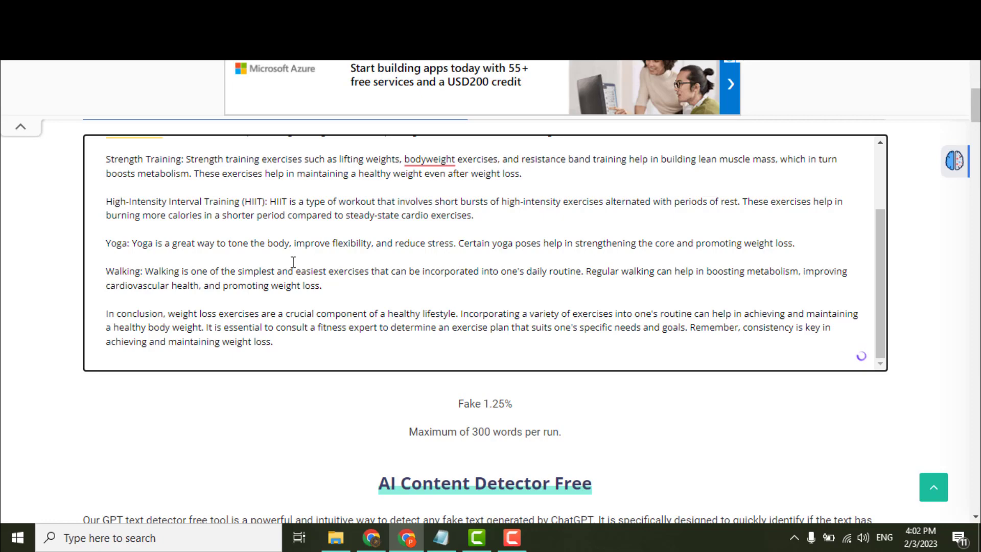
{"action": "left_click_drag", "start_coordinate": [455, 403], "coordinate": [534, 412]}
{"action": "left_click", "coordinate": [534, 413]}
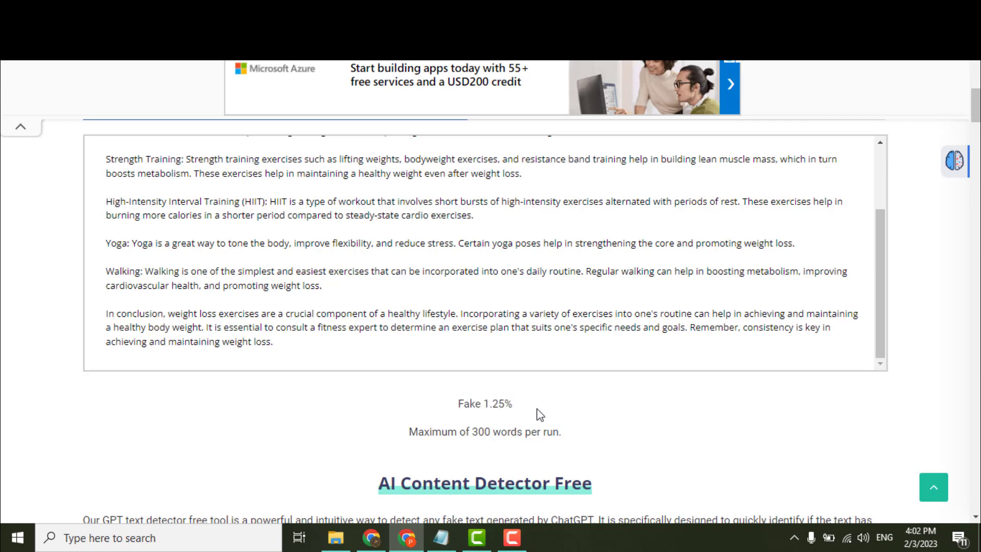